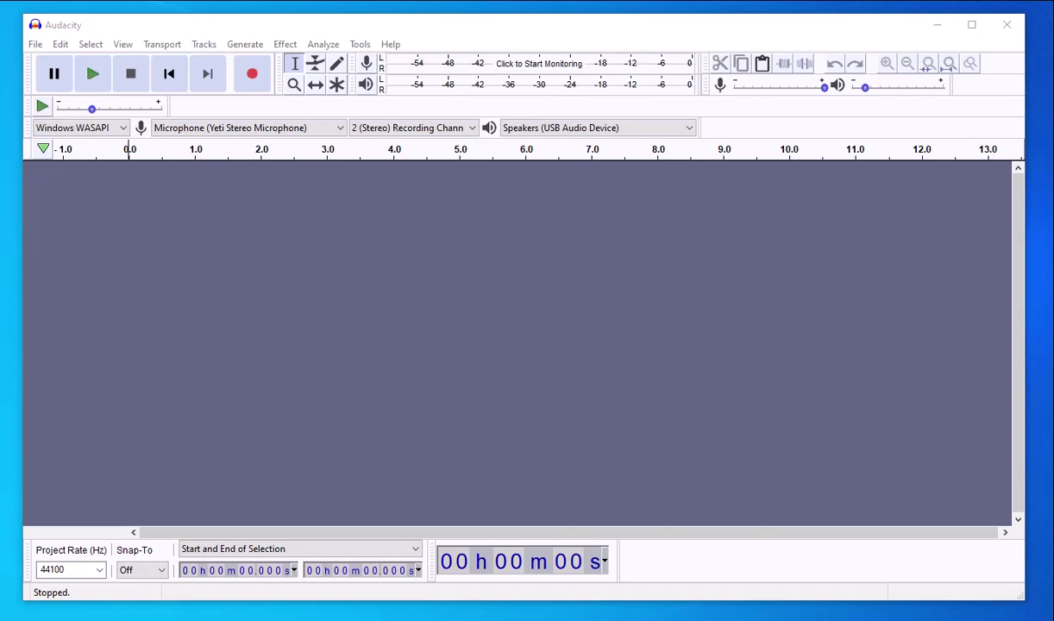
# Open the audio file Audiofile.mp3 from the Downloads folder.
pyautogui.click(36, 45)
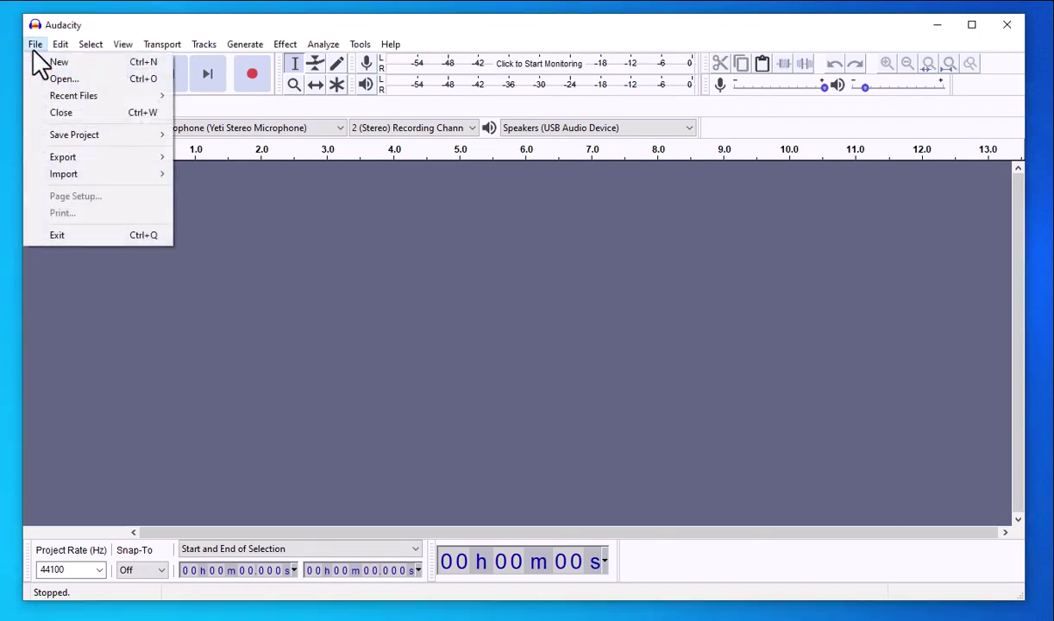
pyautogui.click(50, 78)
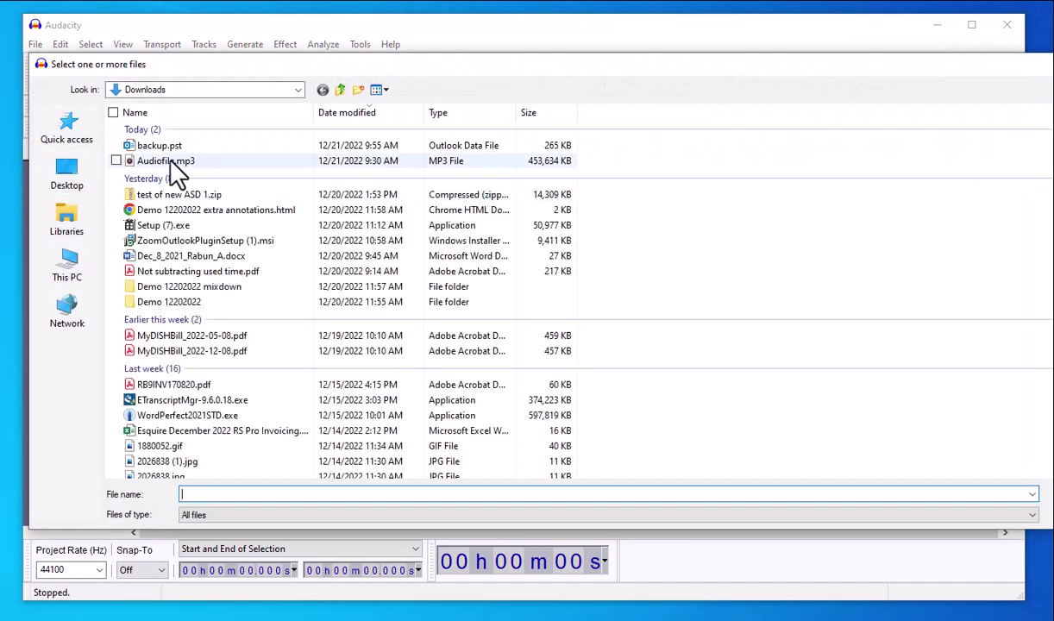
pyautogui.doubleClick(173, 162)
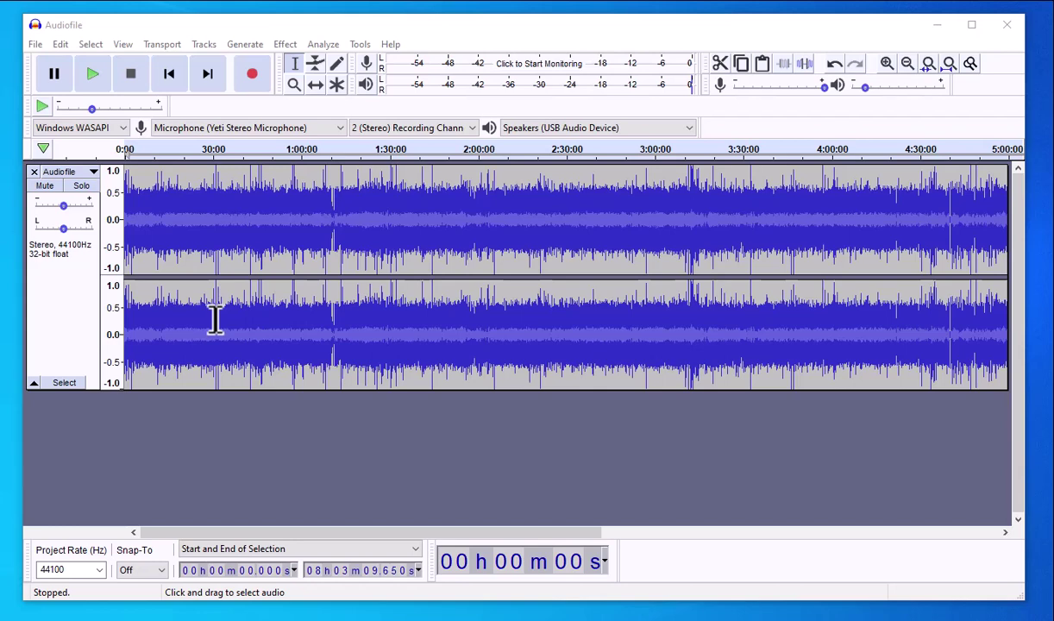
# Select the entire stereo track and mix it down to mono.
pyautogui.hotkey('ctrl', 'a')
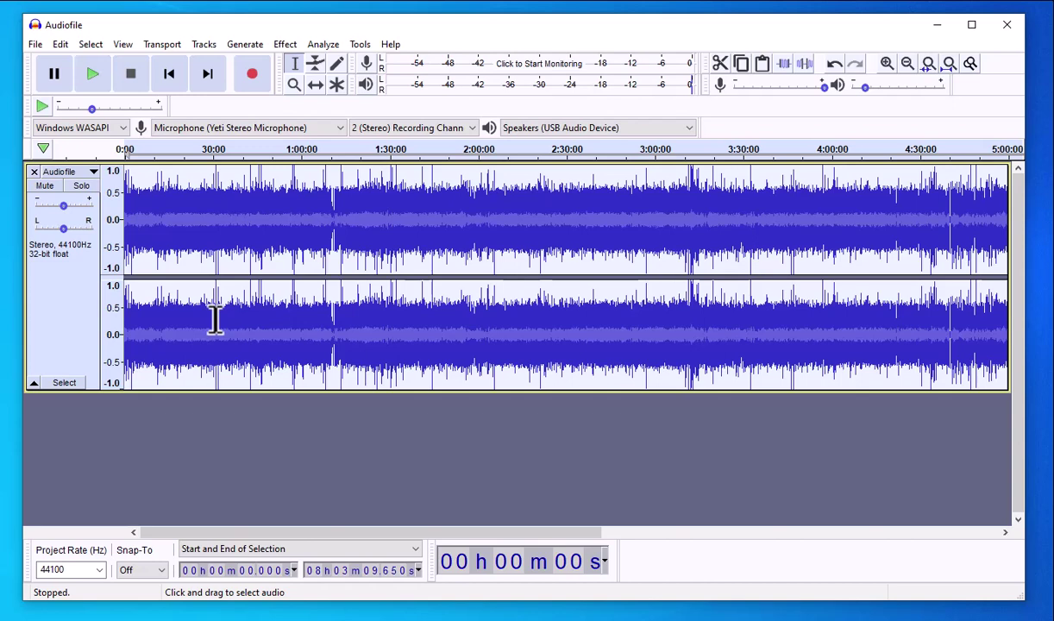
pyautogui.click(202, 48)
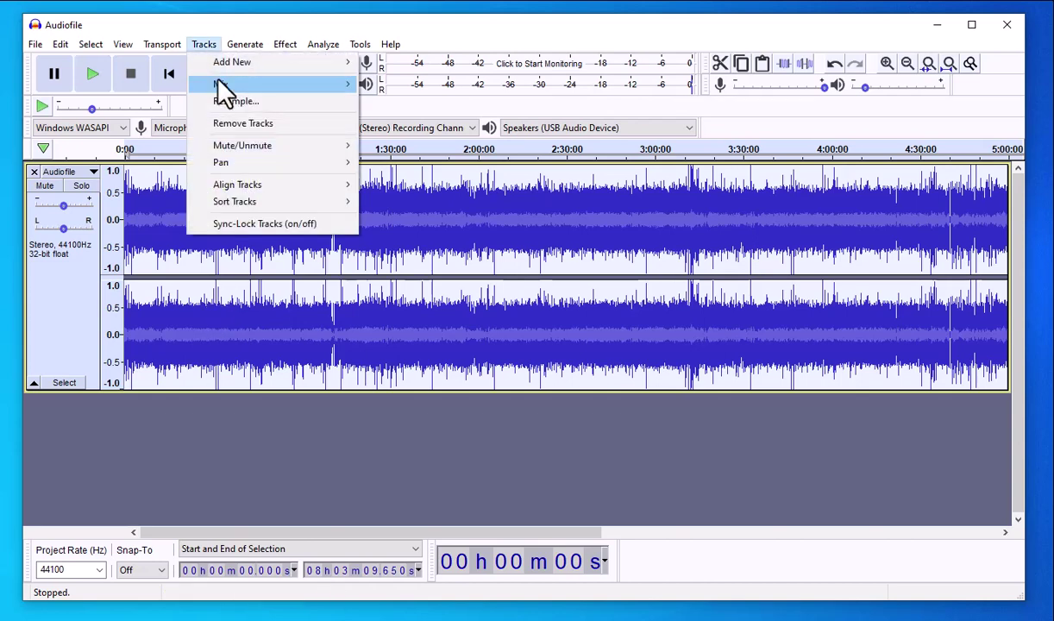
pyautogui.moveTo(222, 89)
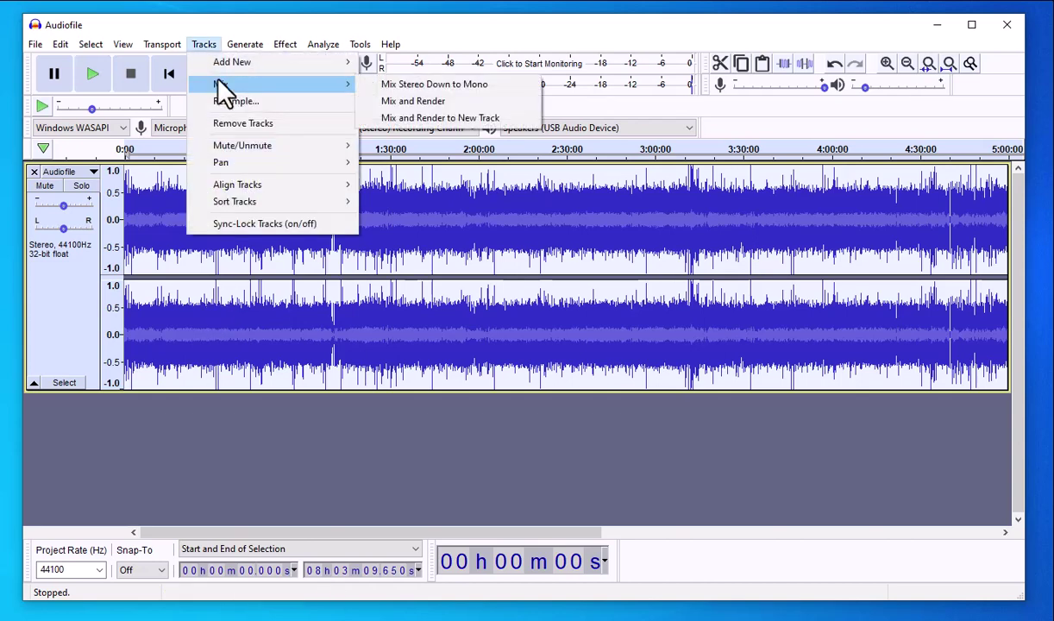
pyautogui.click(425, 89)
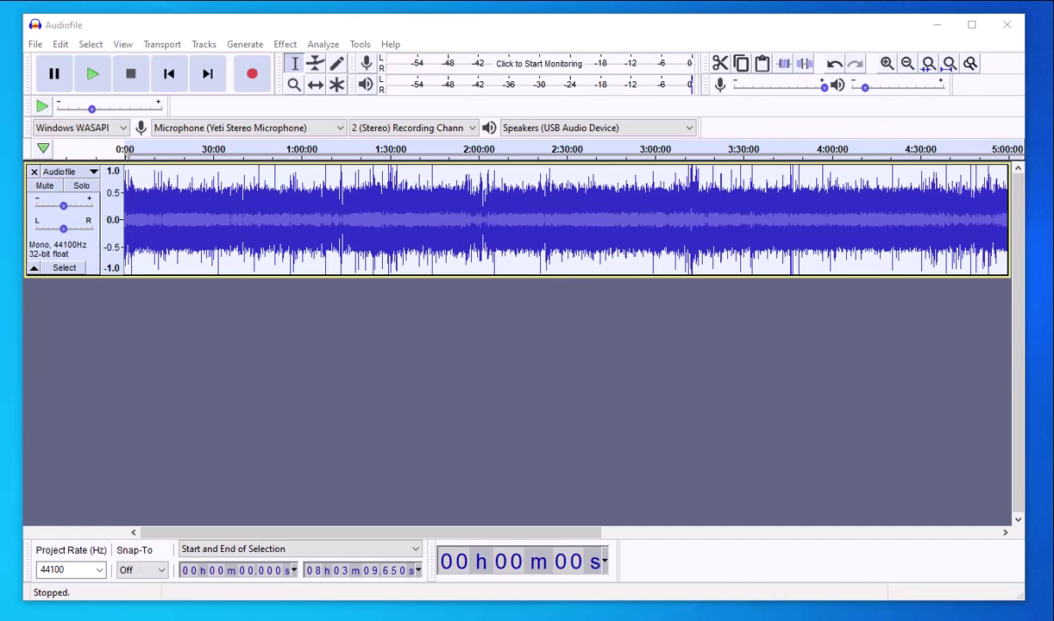
pyautogui.hotkey('ctrl', 'z')
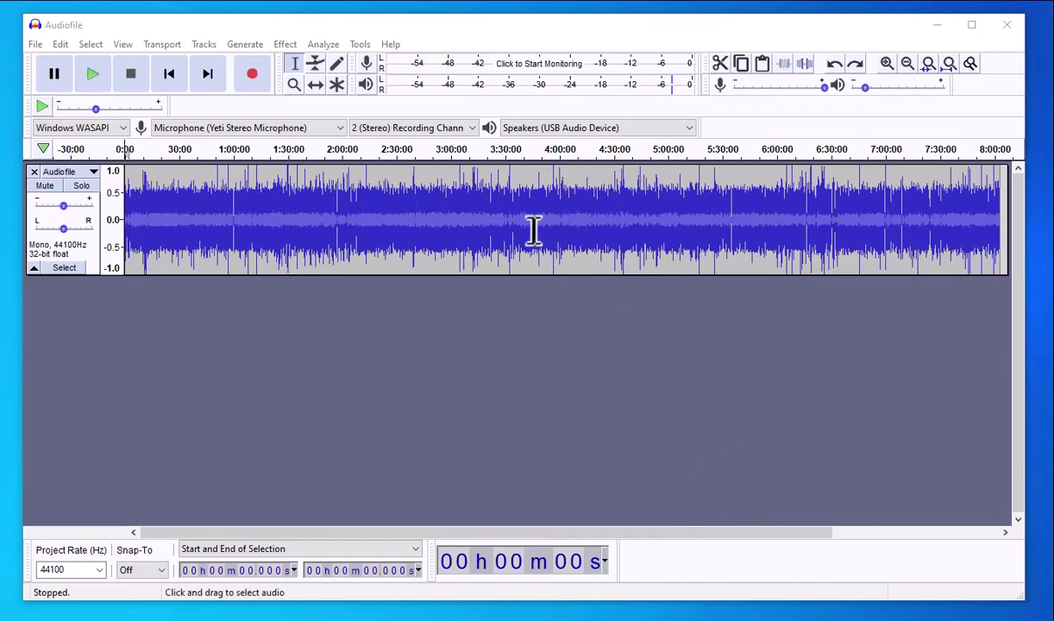
# Play the recording around the 4:00:00 mark to find a suitable split point, then pause playback.
pyautogui.keyDown('ctrl'); pyautogui.scroll(1, 533, 228); pyautogui.keyUp('ctrl')
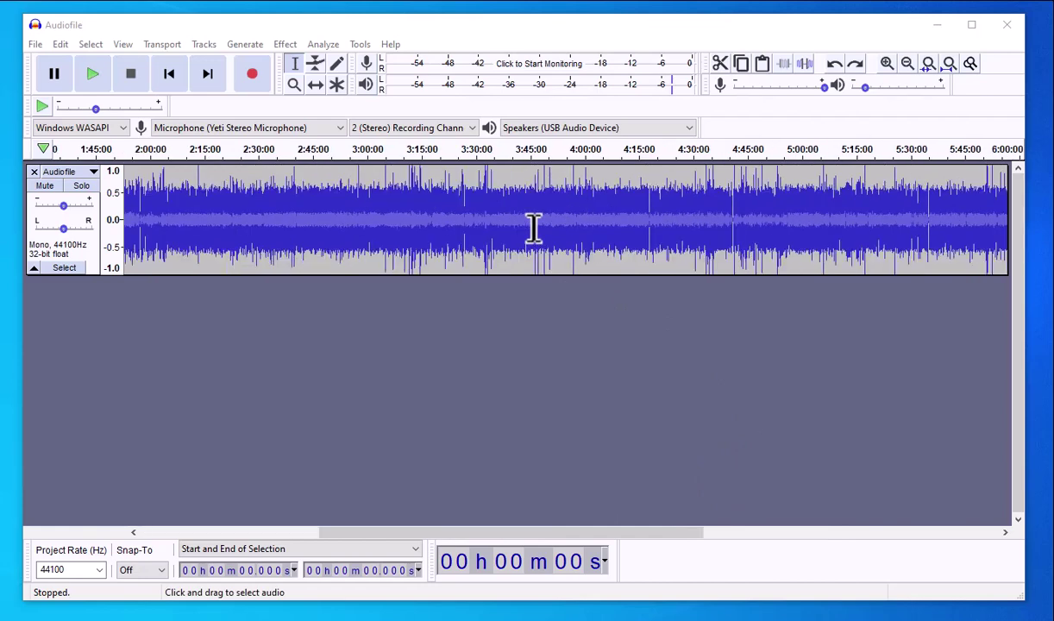
pyautogui.keyDown('ctrl'); pyautogui.scroll(1, 534, 228); pyautogui.keyUp('ctrl')
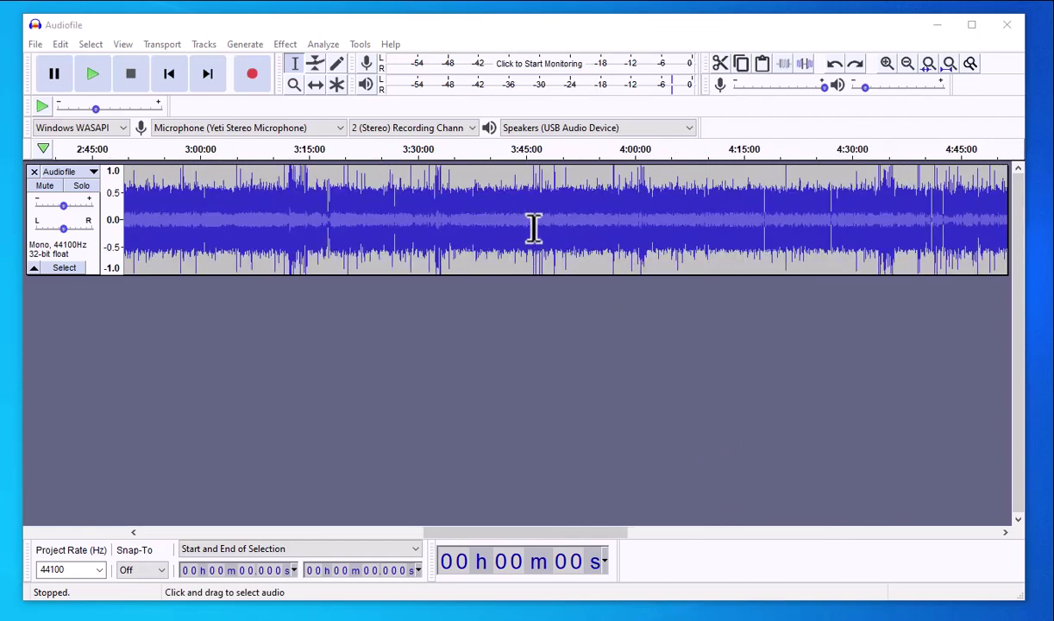
pyautogui.click(637, 155)
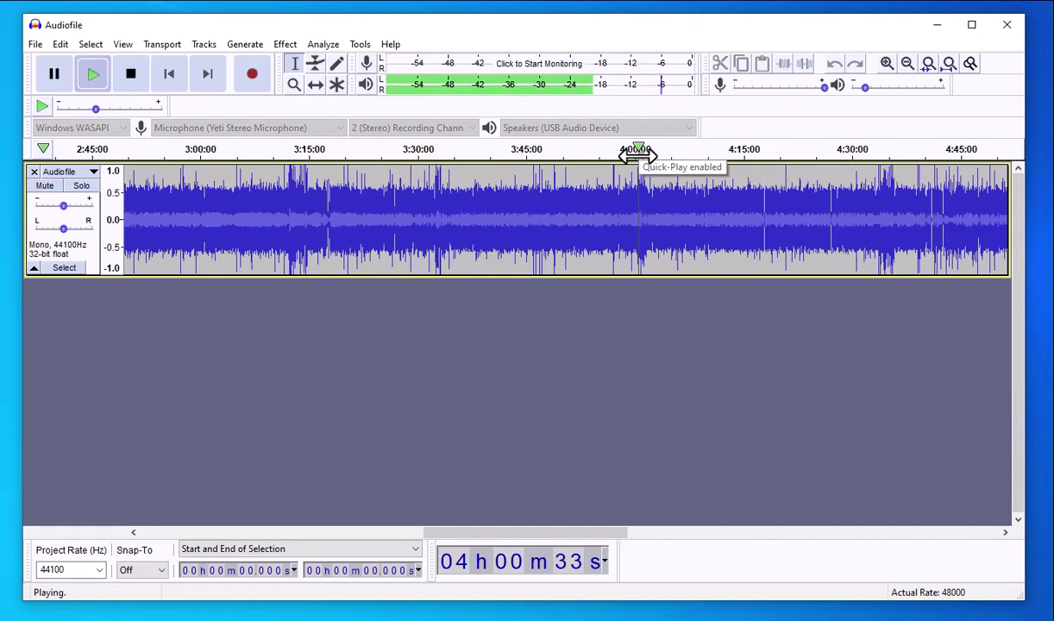
pyautogui.click(644, 155)
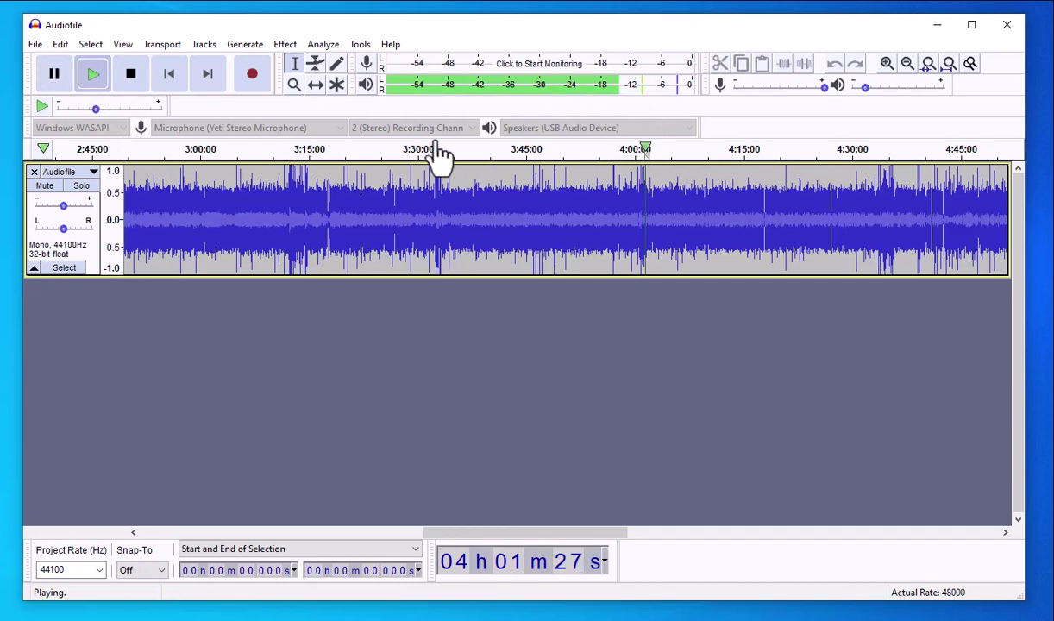
pyautogui.click(639, 151)
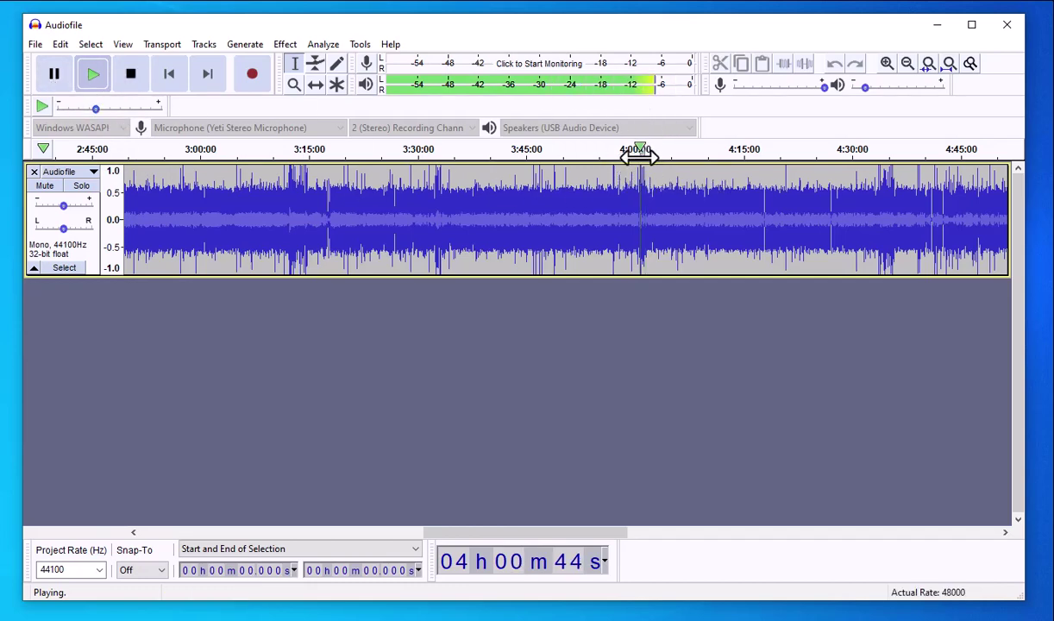
pyautogui.click(57, 84)
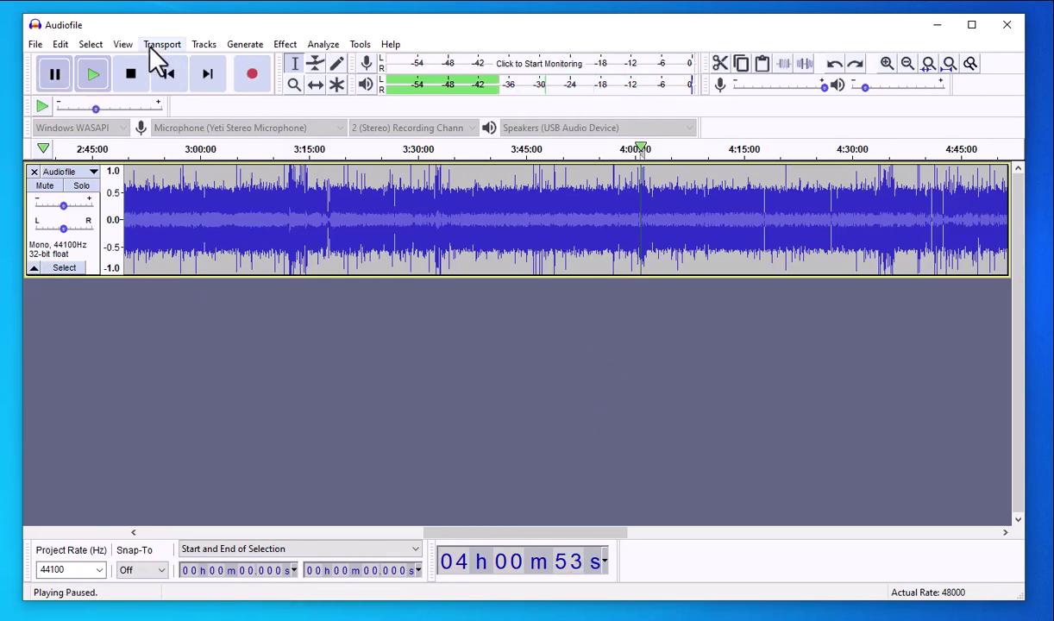
# Select the first half of the track, from the start to about 4 h 02 min 13 s, and stop playback.
pyautogui.click(126, 46)
pyautogui.moveTo(173, 80)
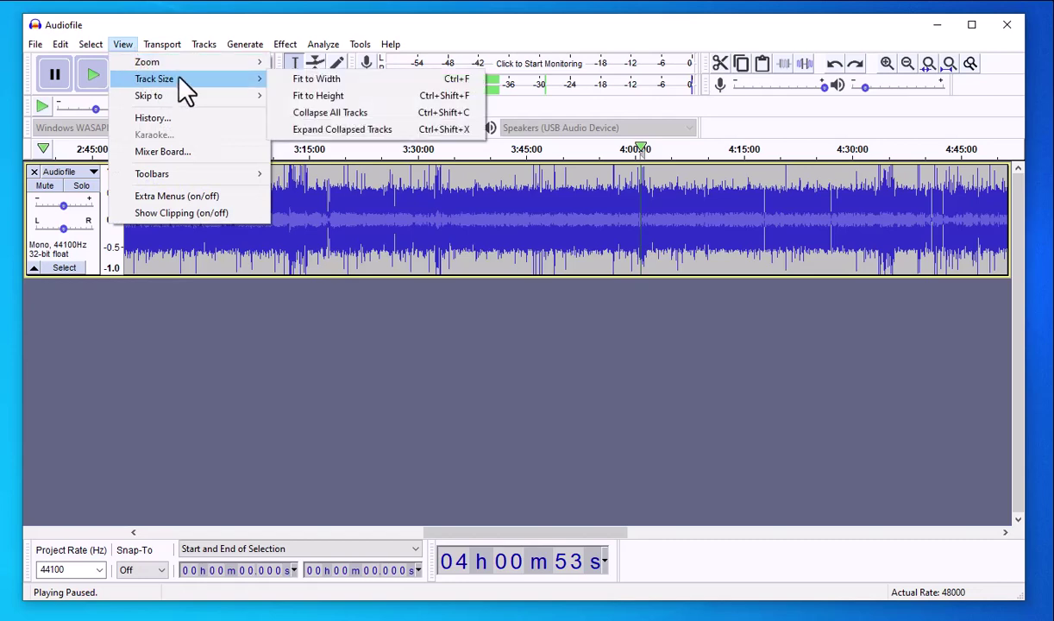
pyautogui.click(300, 79)
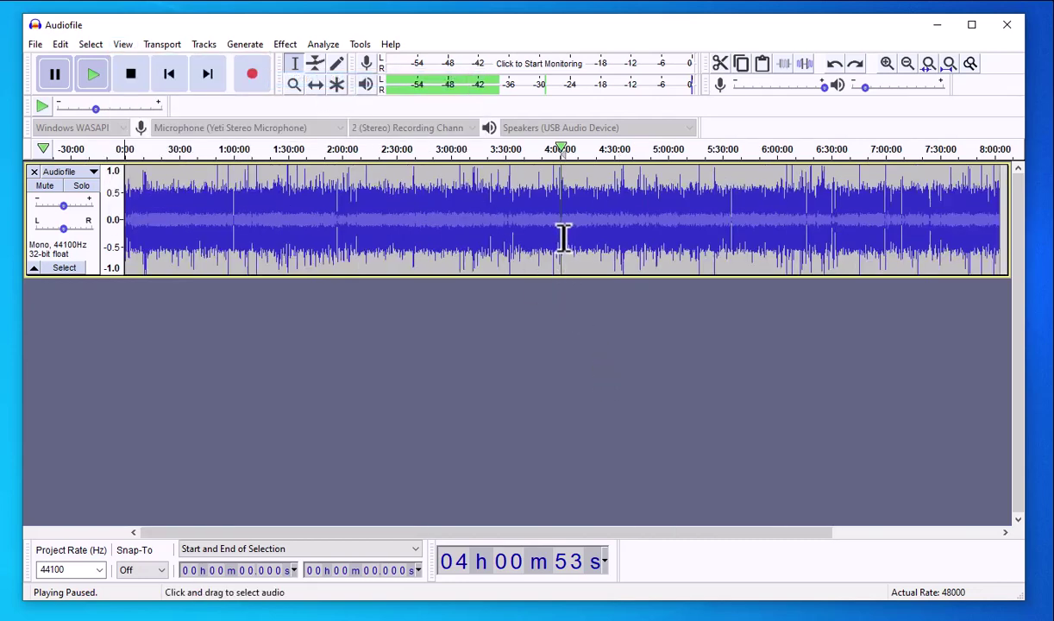
pyautogui.moveTo(561, 237); pyautogui.dragTo(33, 223)
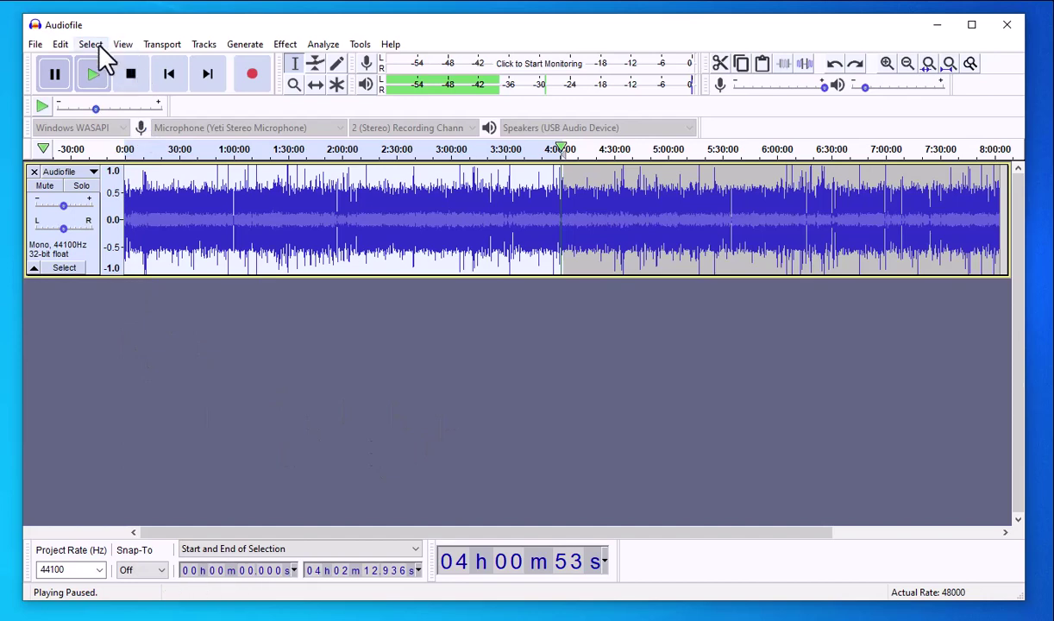
pyautogui.click(131, 74)
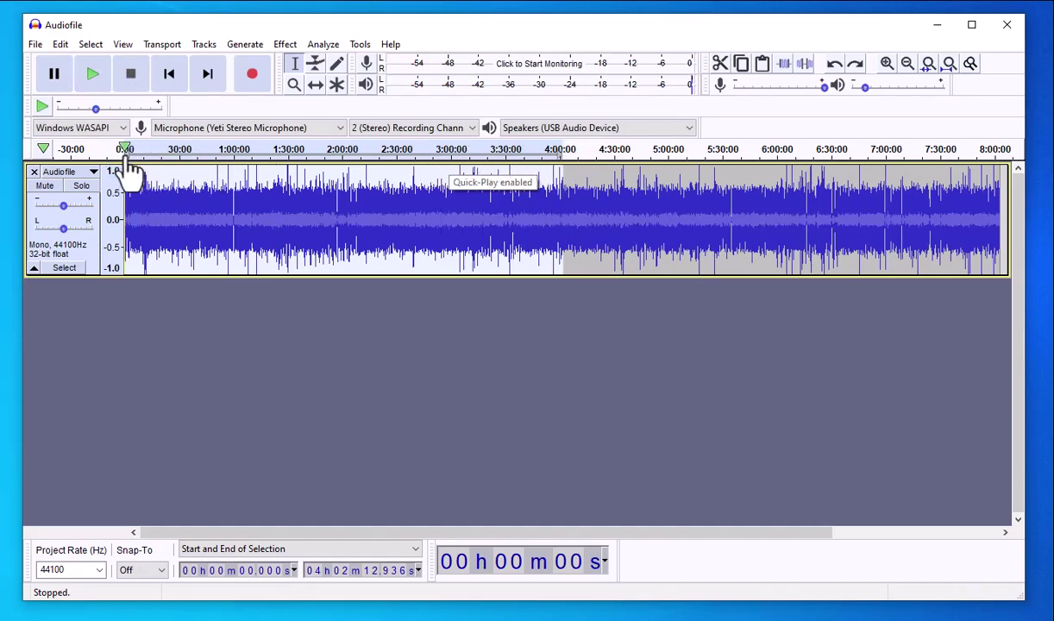
# Split the selected first half off into a new track with Split New.
pyautogui.click(59, 44)
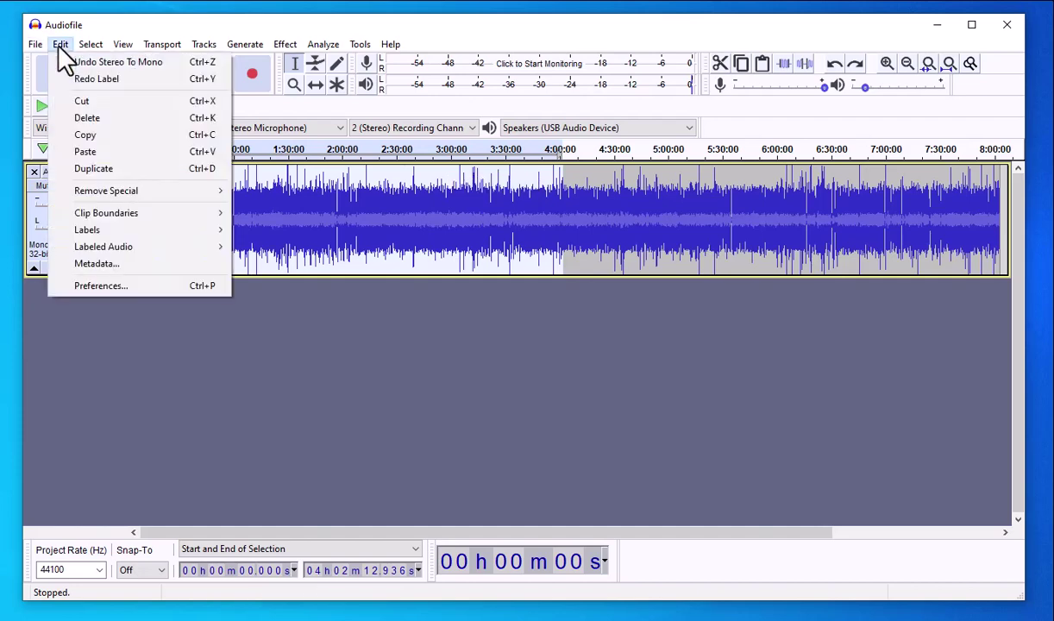
pyautogui.moveTo(127, 220)
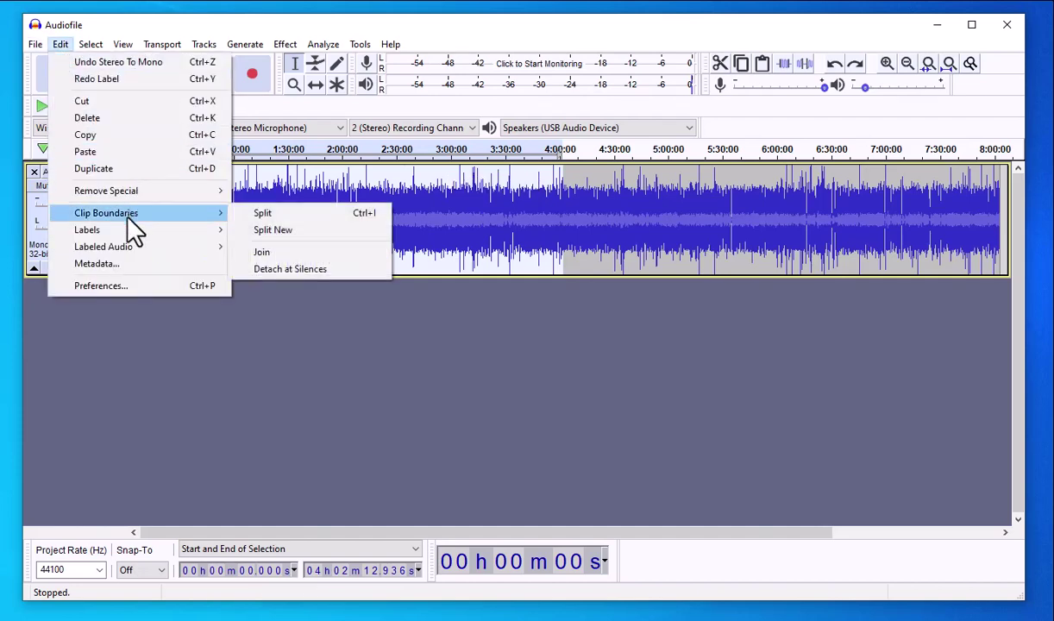
pyautogui.click(274, 230)
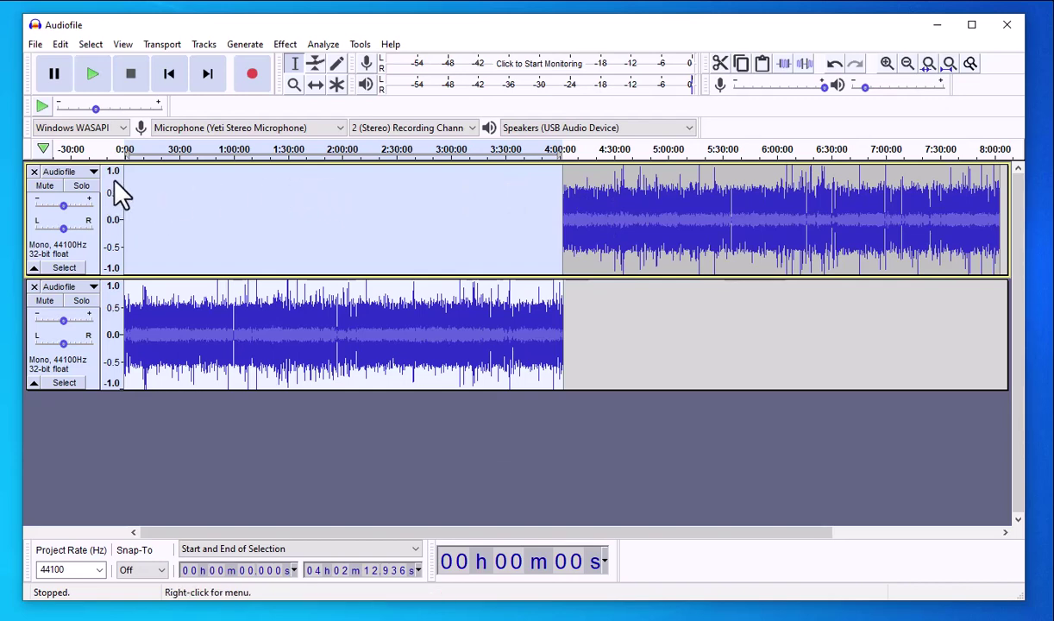
# Select the empty space before the second-half clip in the upper track and cut it so the clip starts at zero.
pyautogui.click(385, 200)
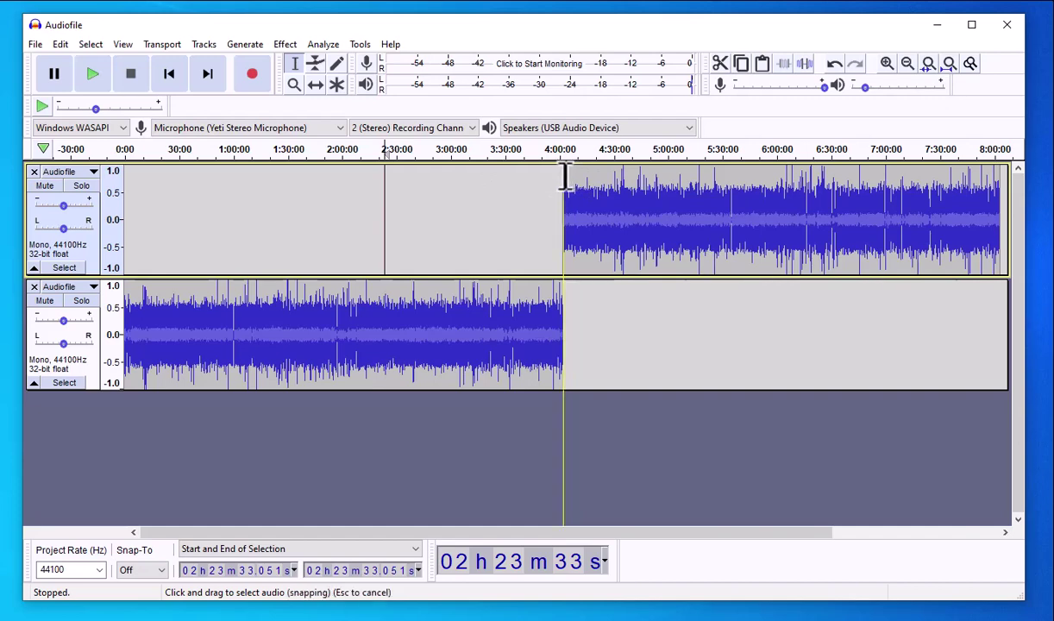
pyautogui.moveTo(562, 173); pyautogui.dragTo(79, 207)
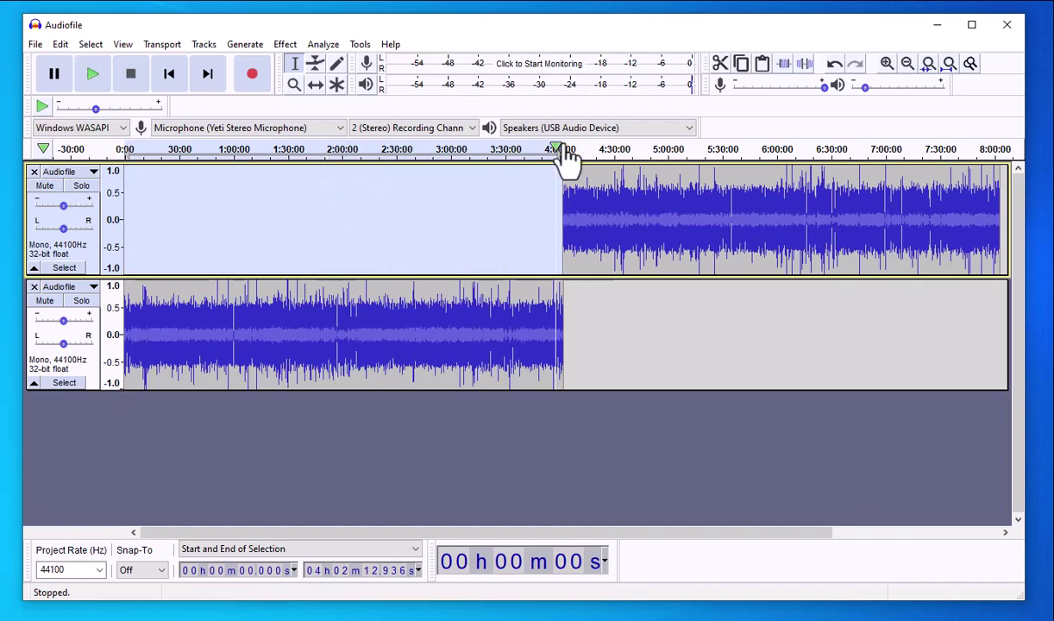
pyautogui.click(719, 63)
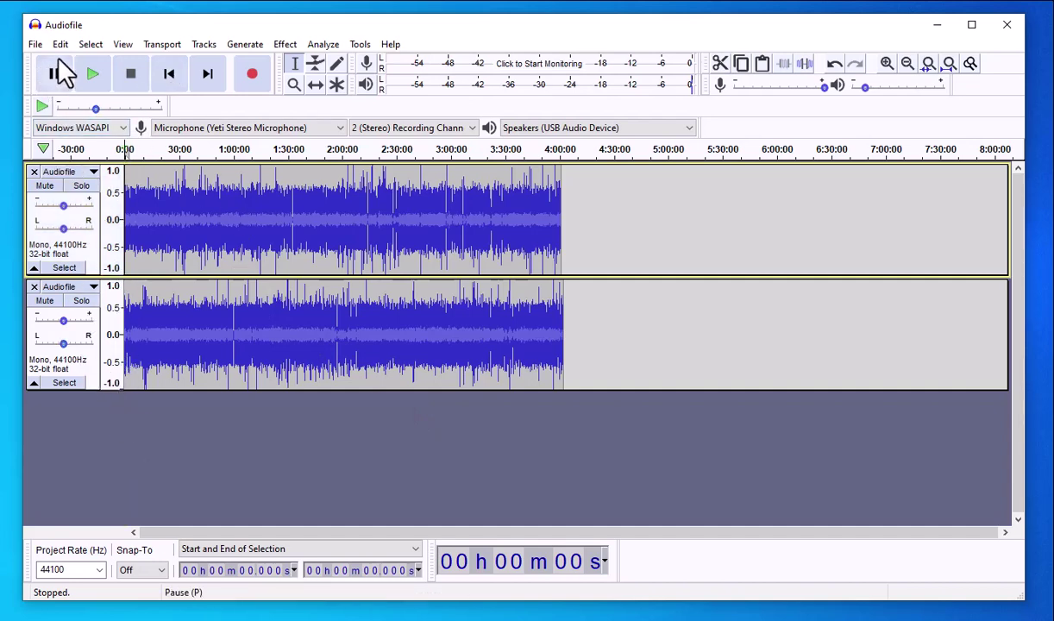
# Set up an Export Multiple of the tracks with the format MP3 Files.
pyautogui.click(35, 45)
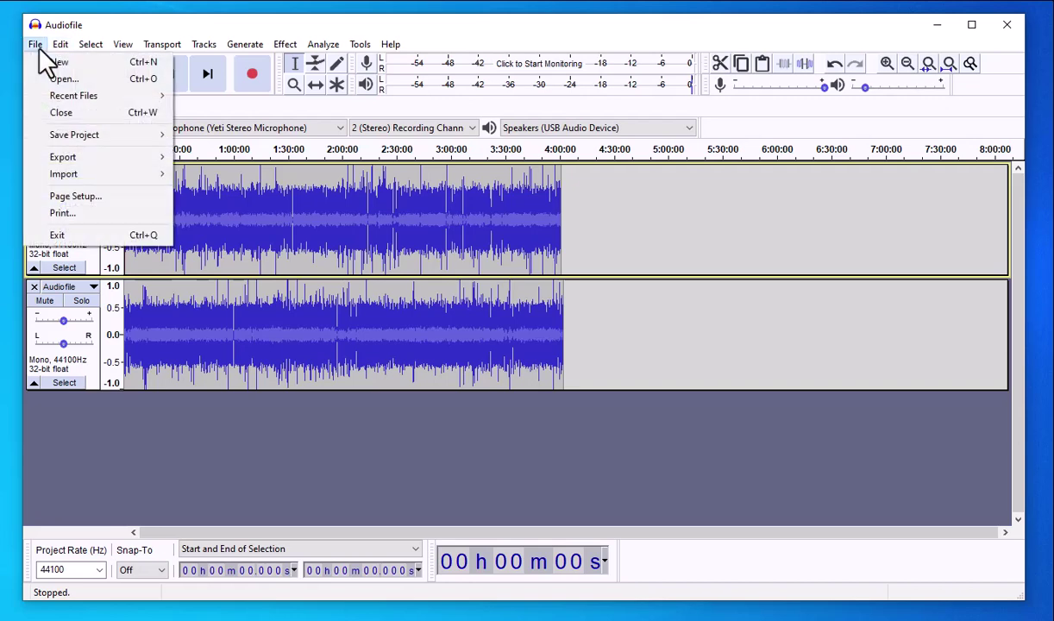
pyautogui.moveTo(83, 159)
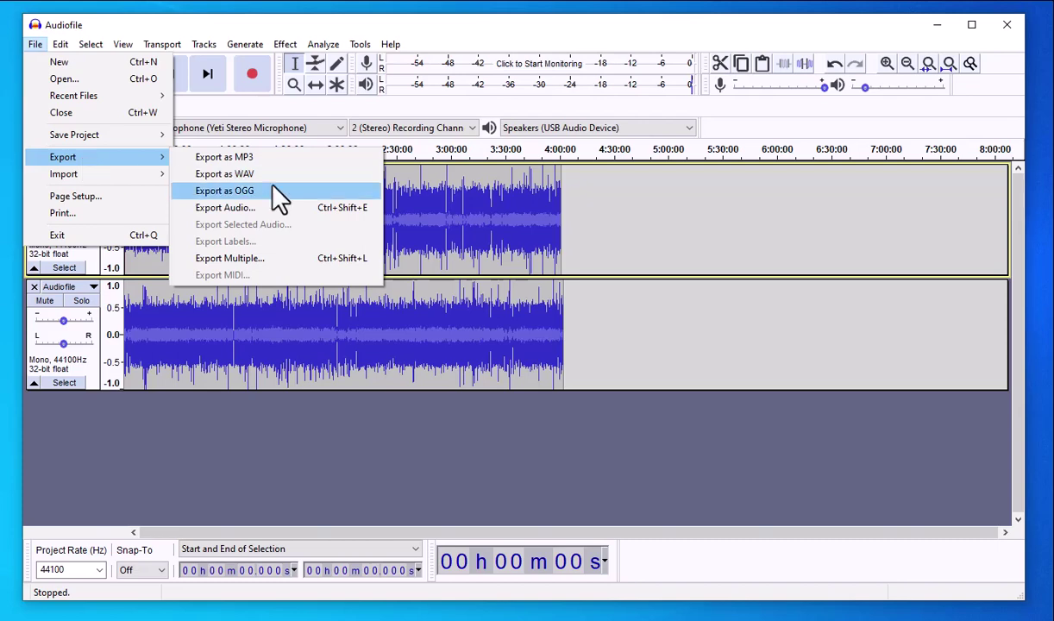
pyautogui.click(241, 258)
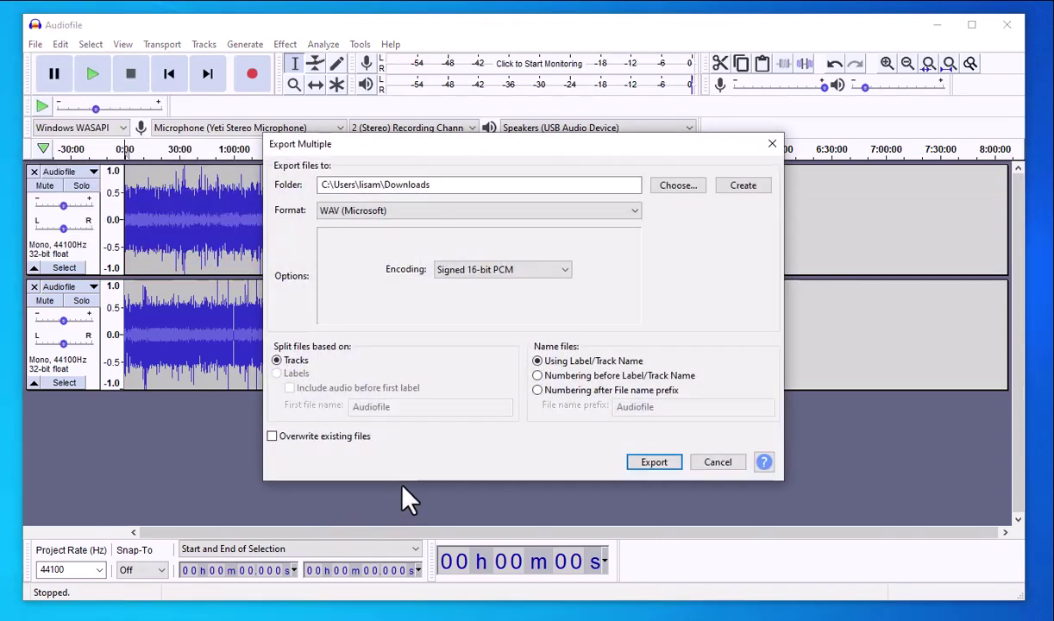
pyautogui.click(636, 216)
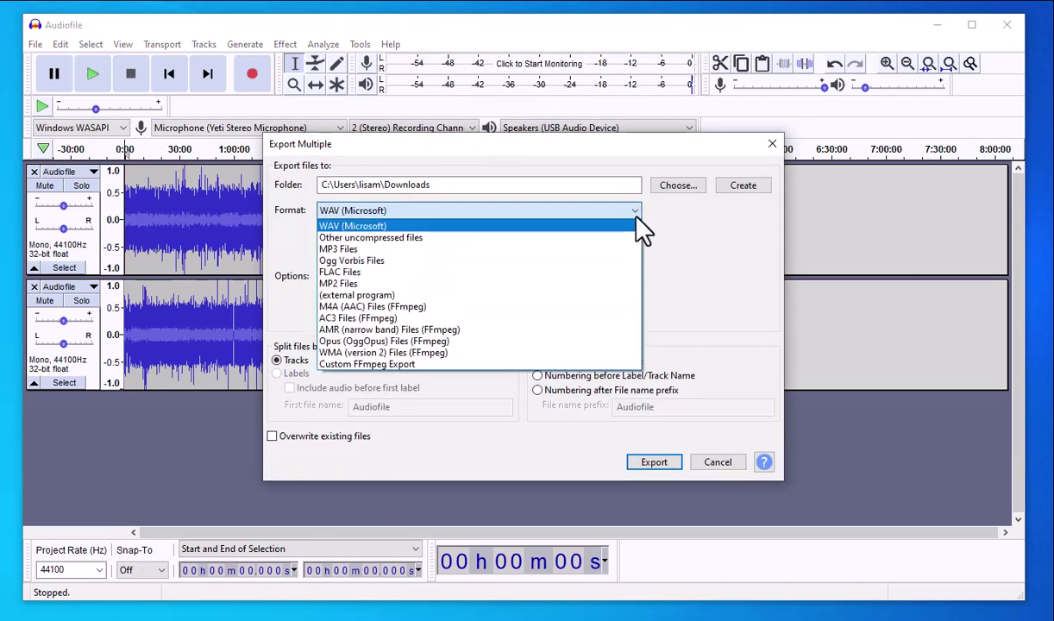
pyautogui.click(385, 252)
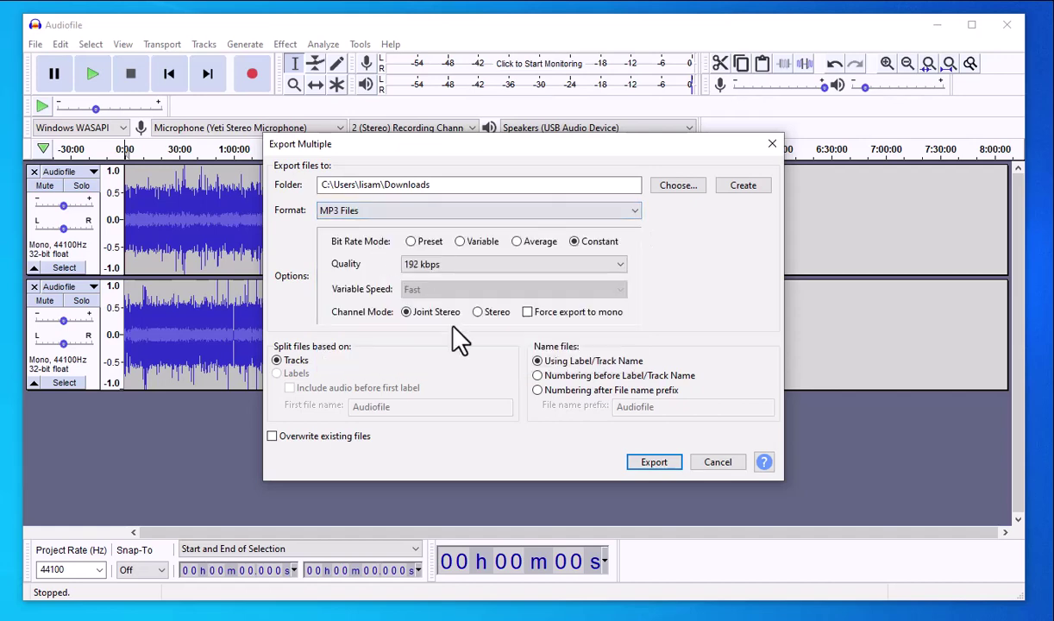
# Export both tracks to the Downloads folder, accepting the metadata tags of each, and close the export report.
pyautogui.click(656, 465)
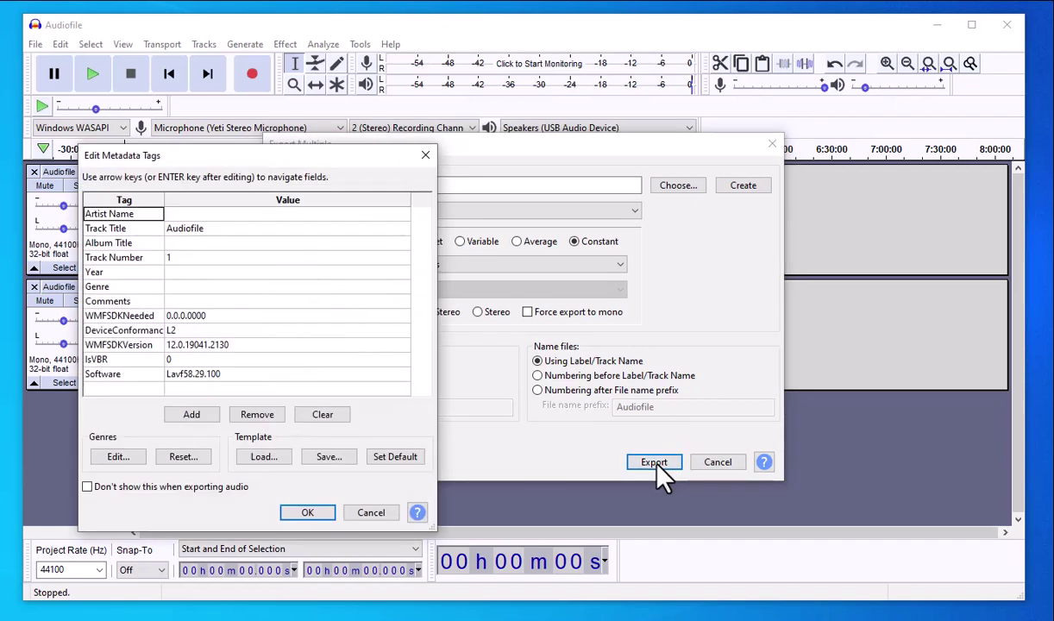
pyautogui.click(309, 514)
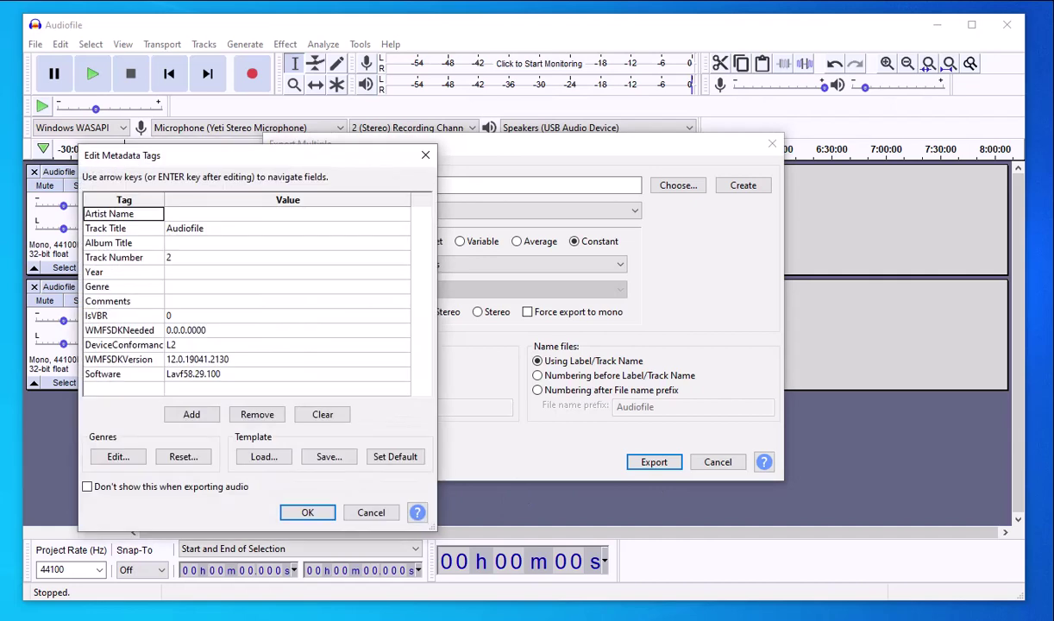
pyautogui.click(307, 512)
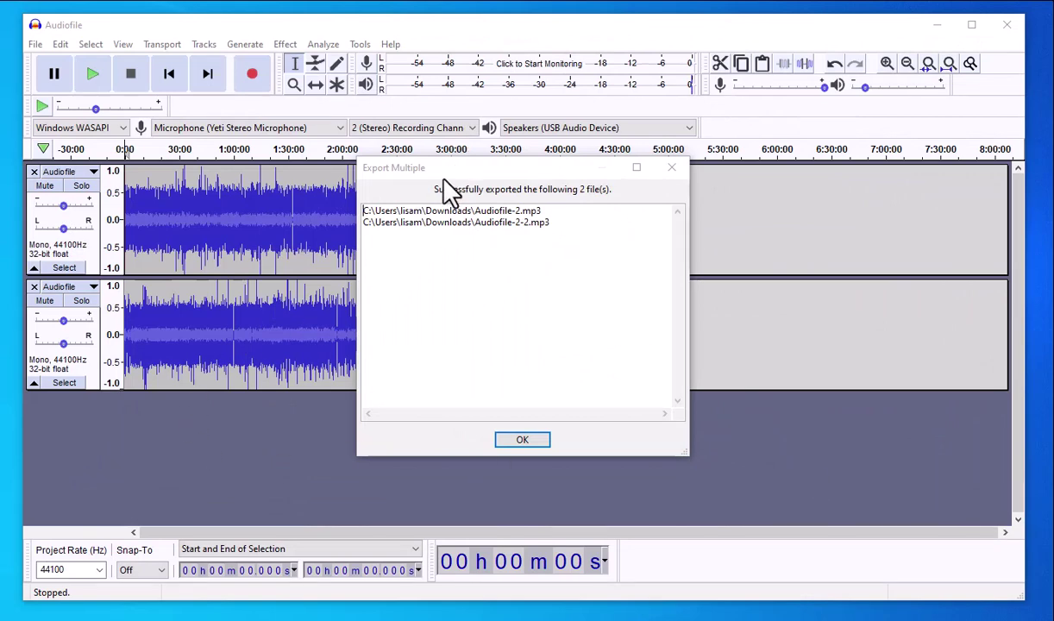
pyautogui.click(515, 440)
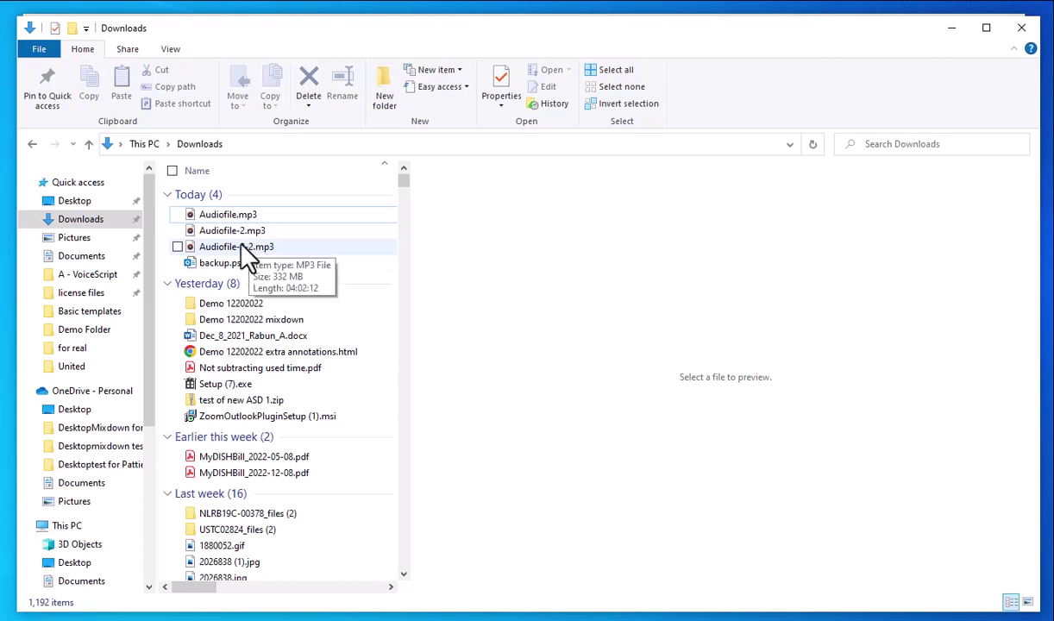
# Rename the exported file Audiofile-2.mp3 in the Downloads folder as "Audio File 1.mp3".
pyautogui.rightClick(218, 236)
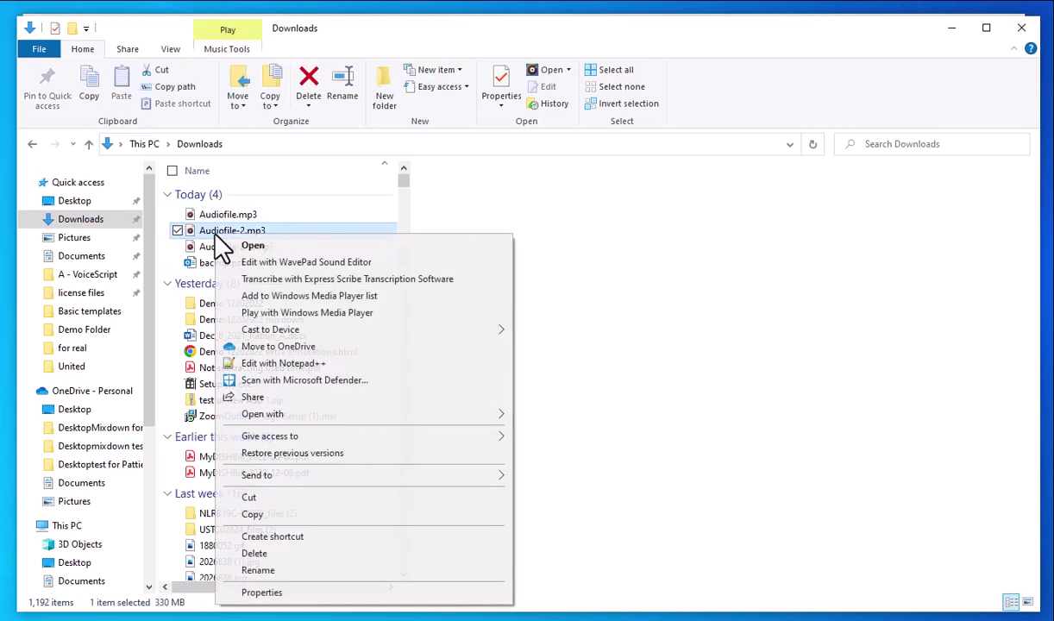
pyautogui.click(259, 571)
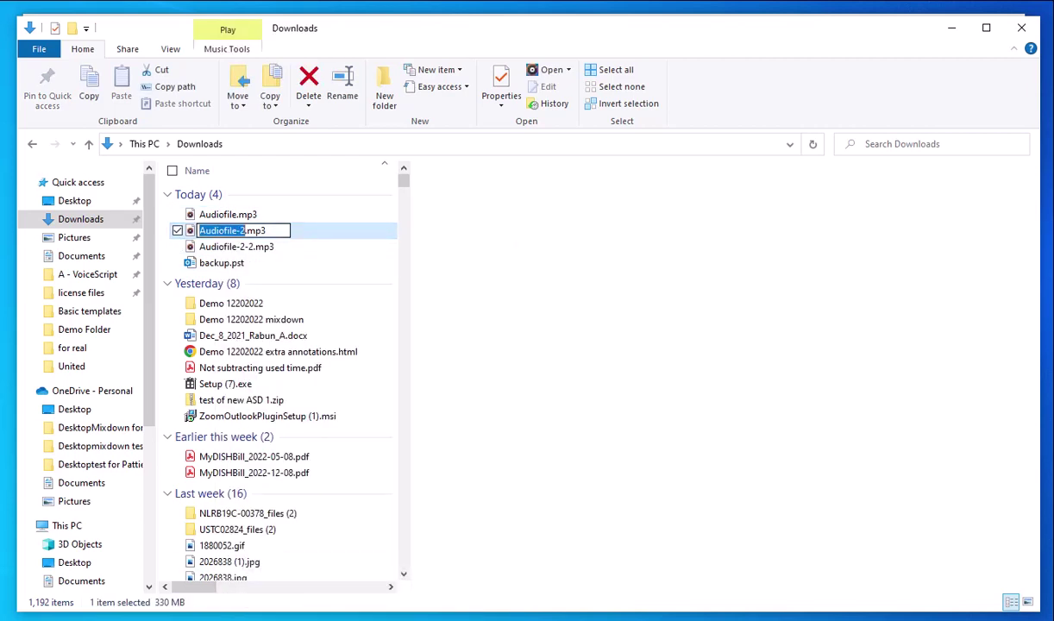
pyautogui.write('Aud')
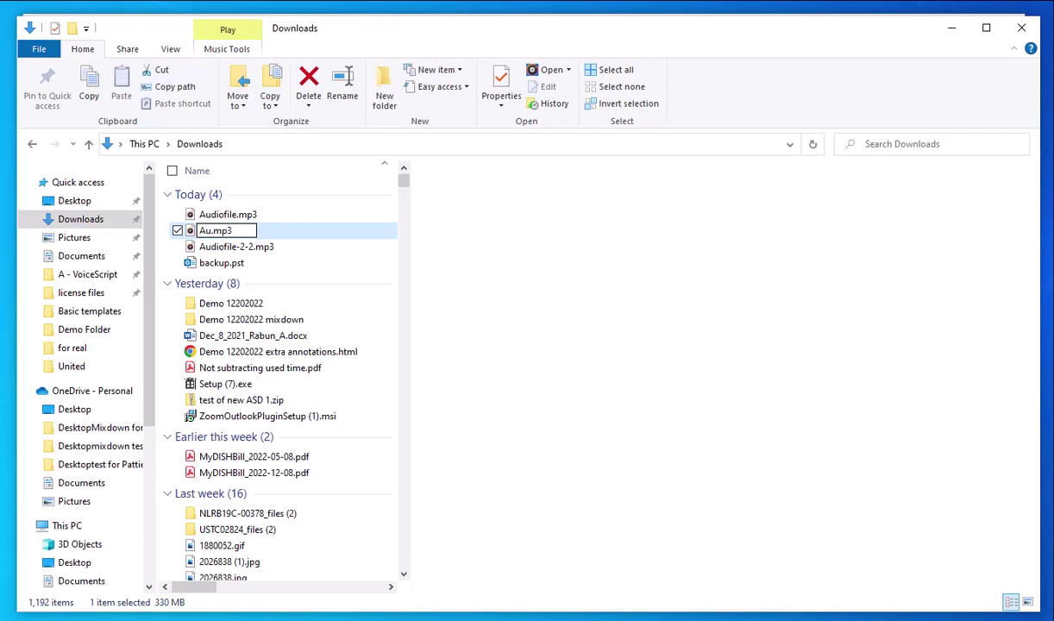
pyautogui.write('io File')
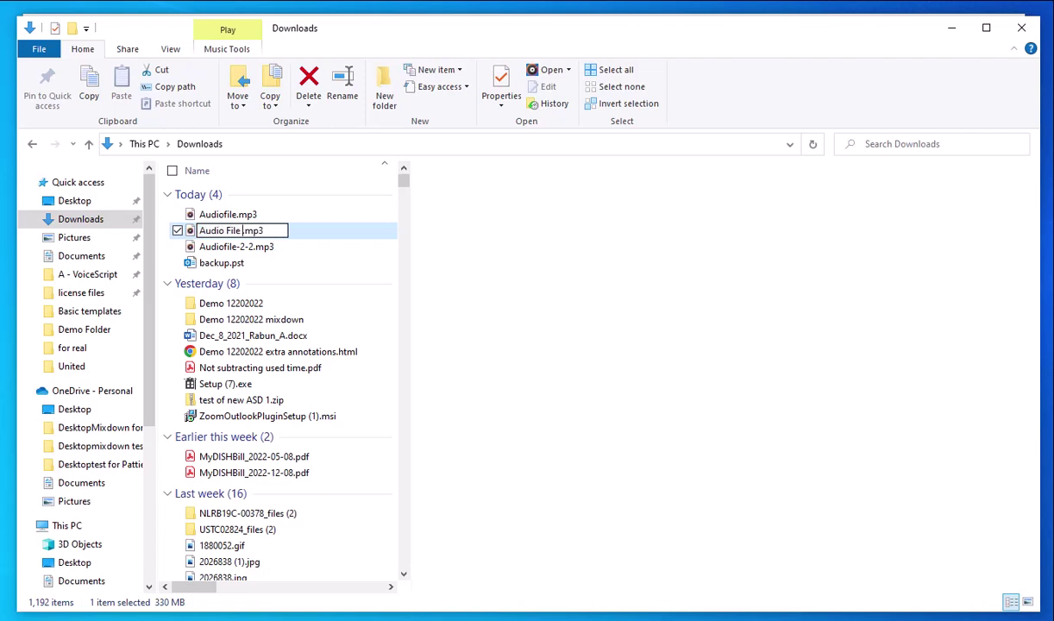
pyautogui.write(' 1')
pyautogui.press('Return')
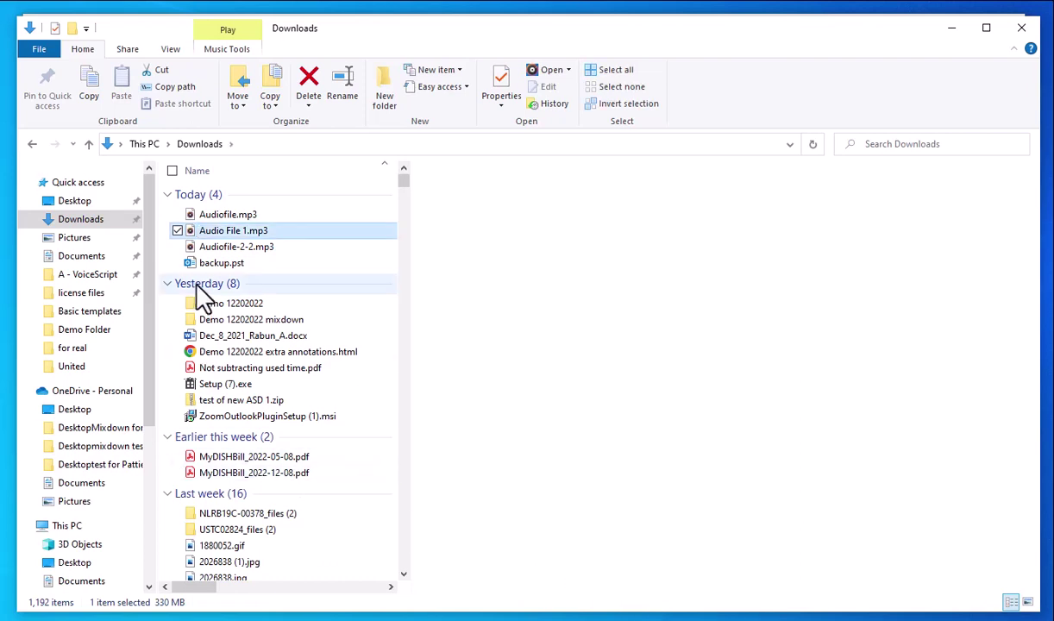
# Rename the exported file Audiofile-2-2.mp3 in the Downloads folder as "Audio File 2.mp3".
pyautogui.rightClick(222, 247)
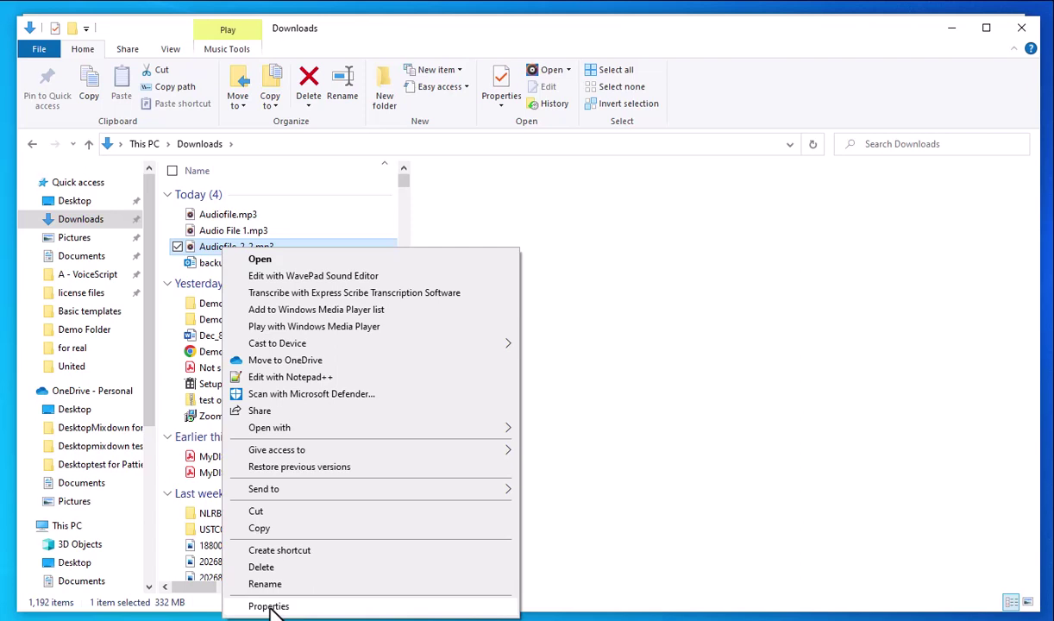
pyautogui.click(264, 586)
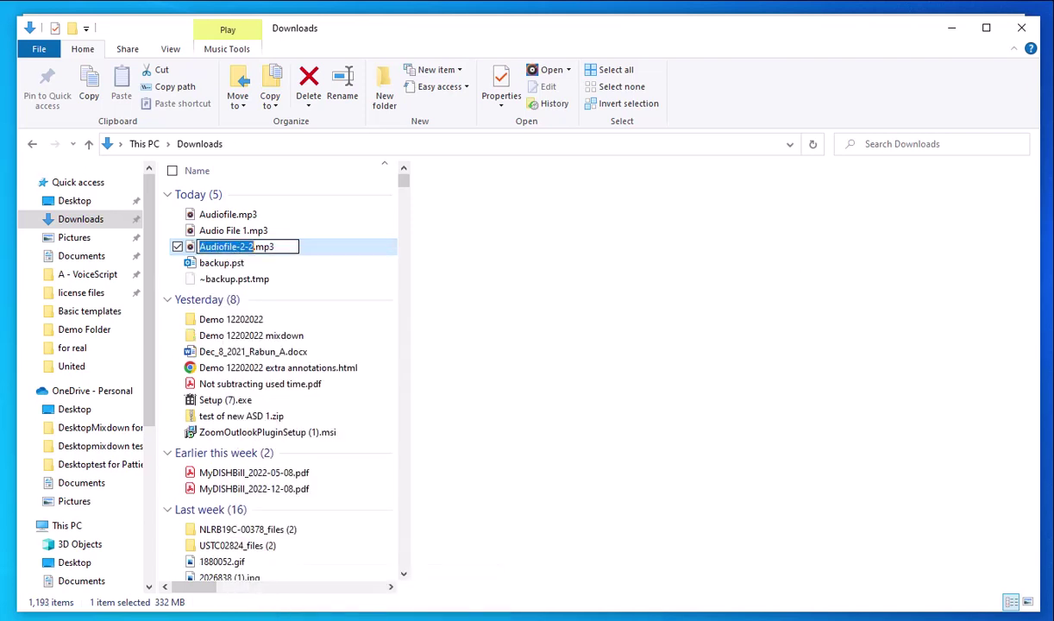
pyautogui.press('BackSpace')
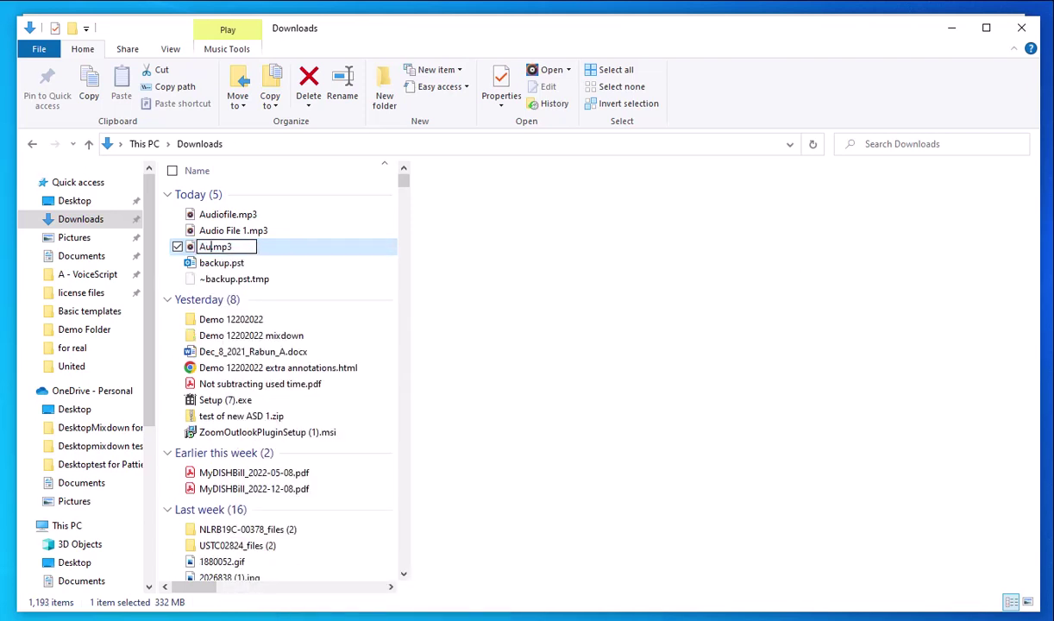
pyautogui.write('Audio')
pyautogui.press('BackSpace')
pyautogui.press('BackSpace')
pyautogui.press('BackSpace')
pyautogui.press('BackSpace')
pyautogui.write('dio File 2')
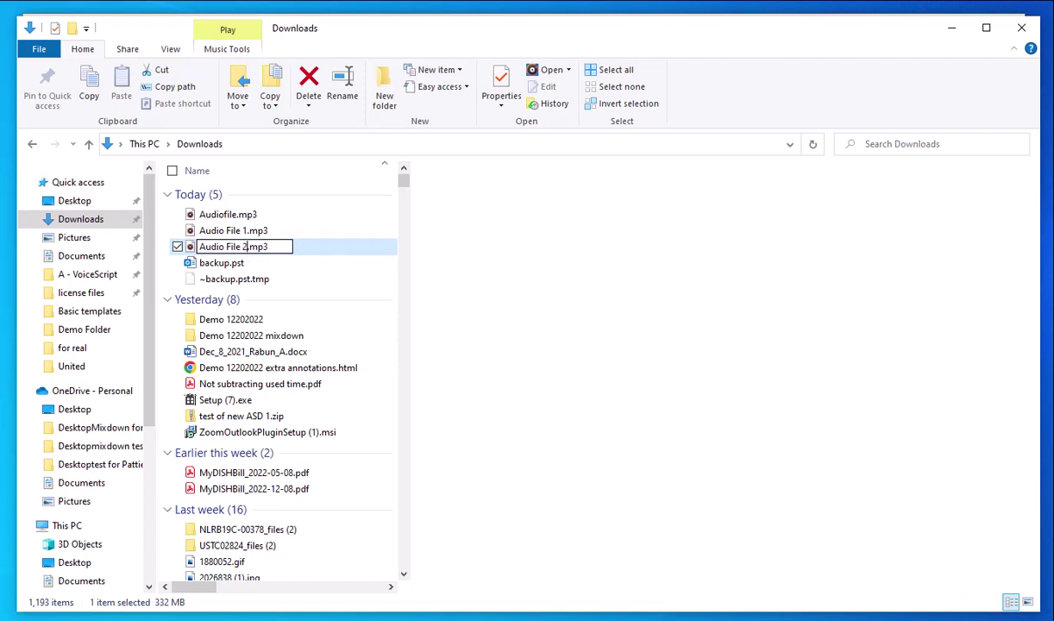
pyautogui.press('Return')
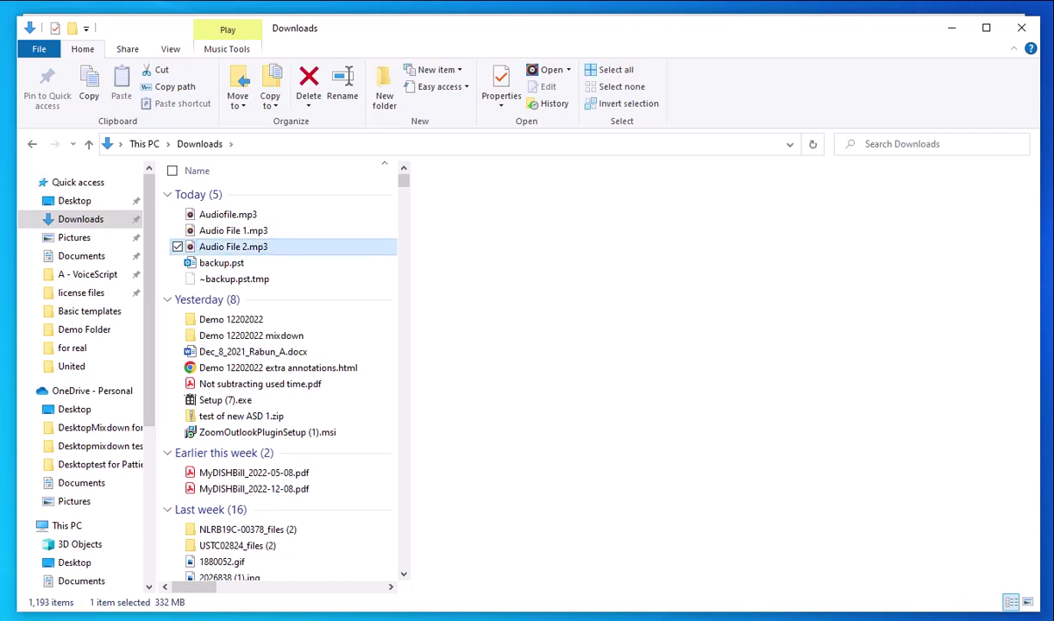